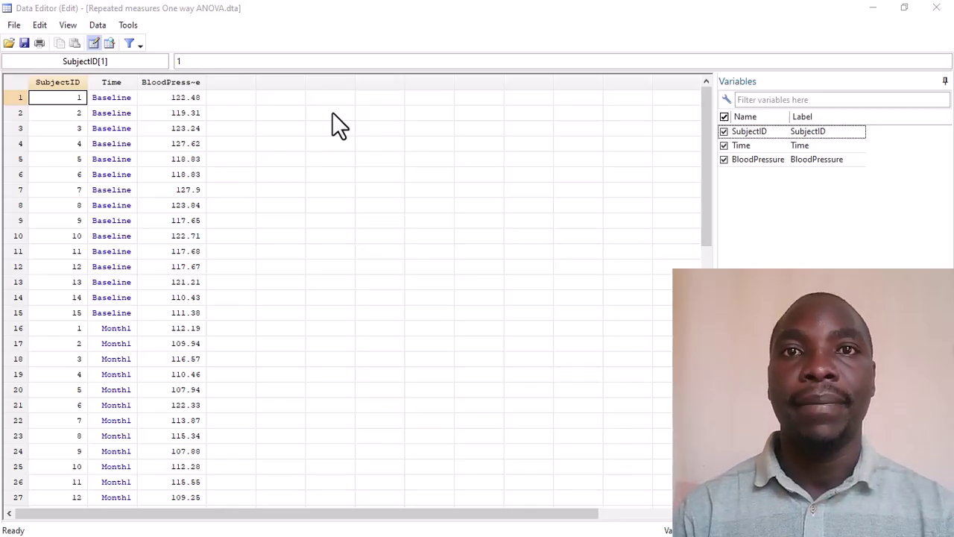
# - Examine the long-format dataset's SubjectID, Time and BloodPressure columns across the Baseline, Month1 and Month3 records
pyautogui.click(60, 177)
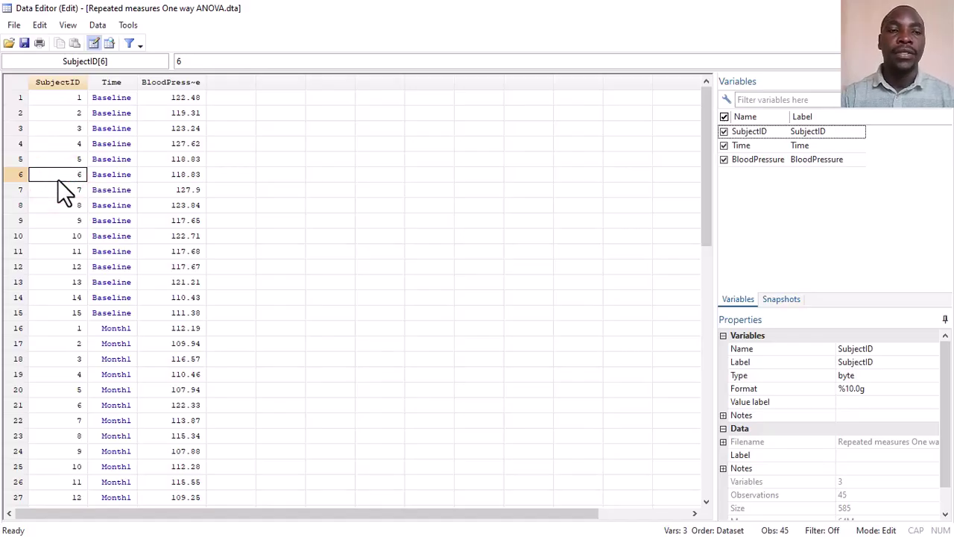
pyautogui.moveTo(70, 98); pyautogui.dragTo(79, 313)
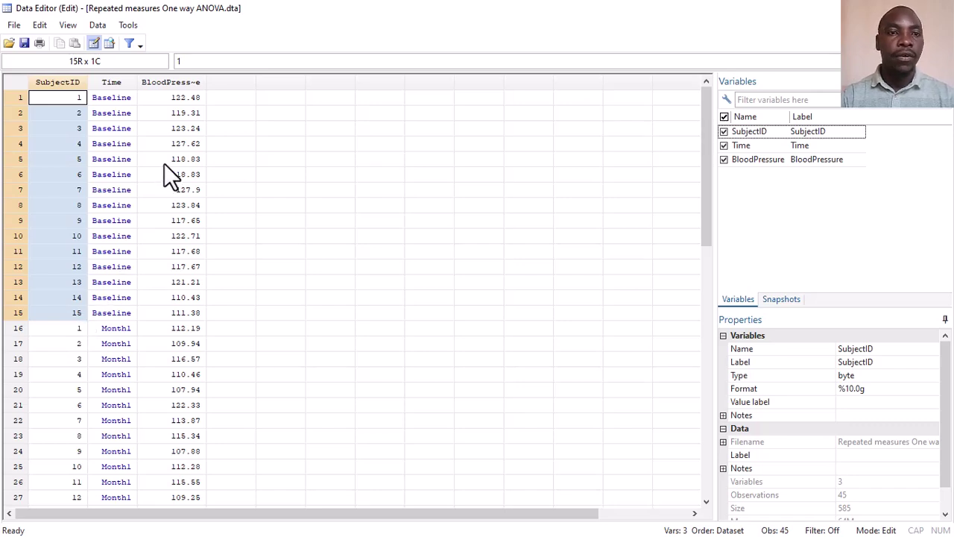
pyautogui.moveTo(122, 98); pyautogui.dragTo(111, 315)
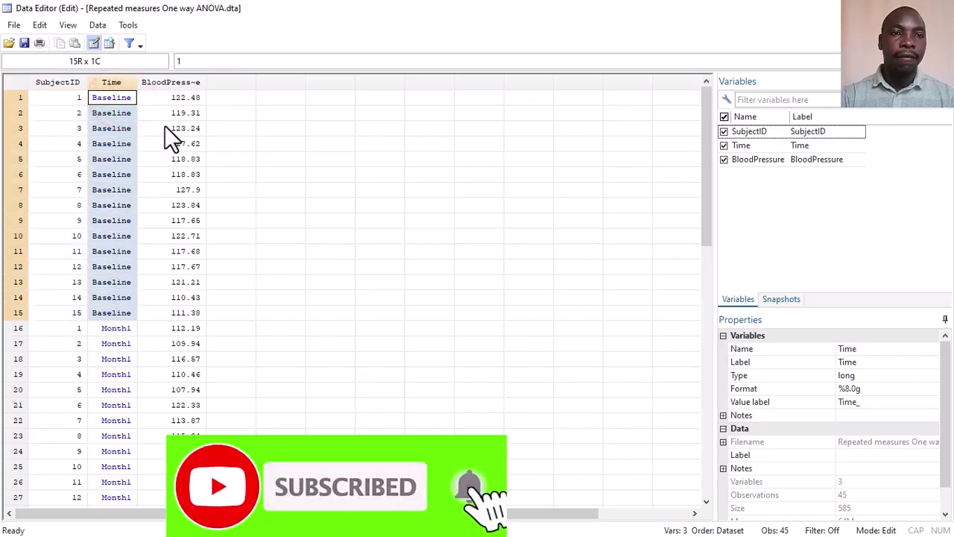
pyautogui.moveTo(181, 96); pyautogui.dragTo(179, 306)
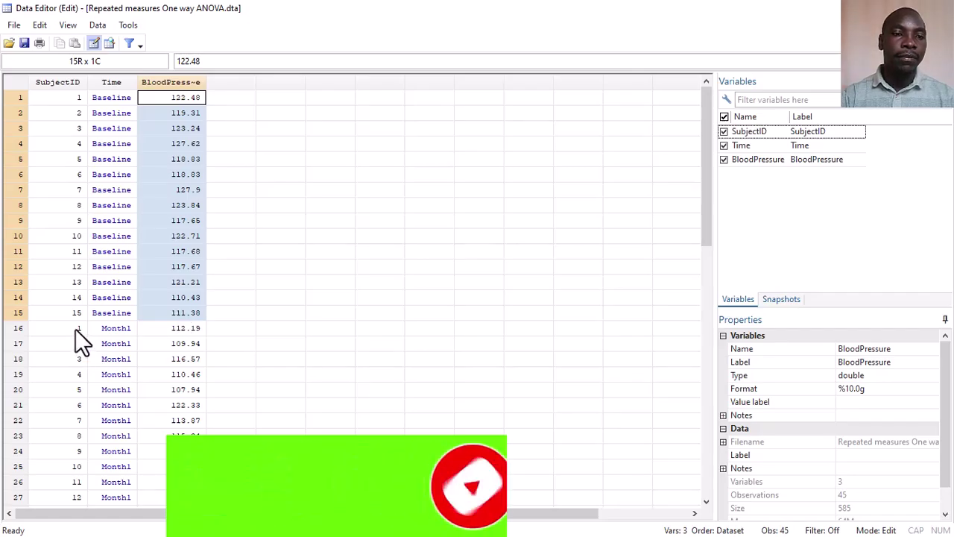
pyautogui.click(106, 329)
pyautogui.moveTo(106, 336); pyautogui.dragTo(112, 395)
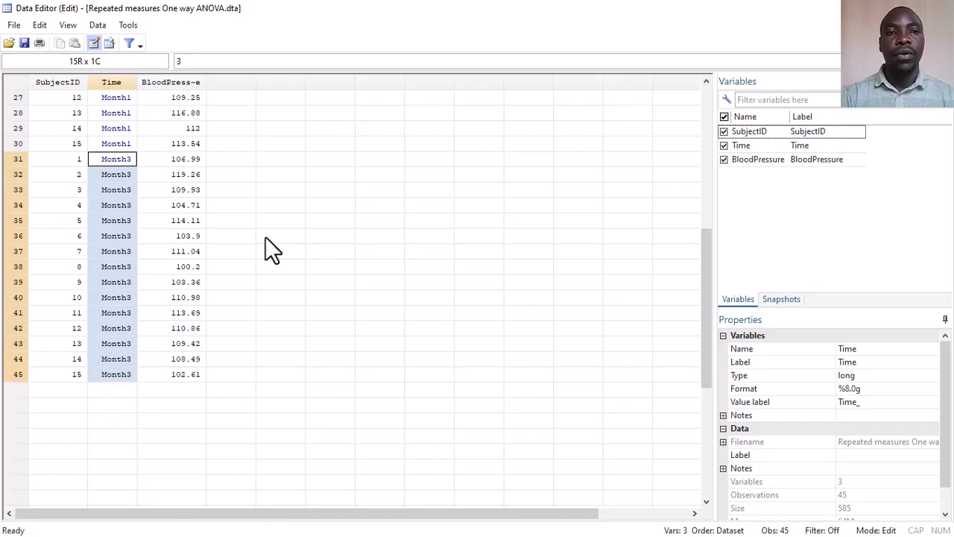
pyautogui.scroll(9, 266, 236)
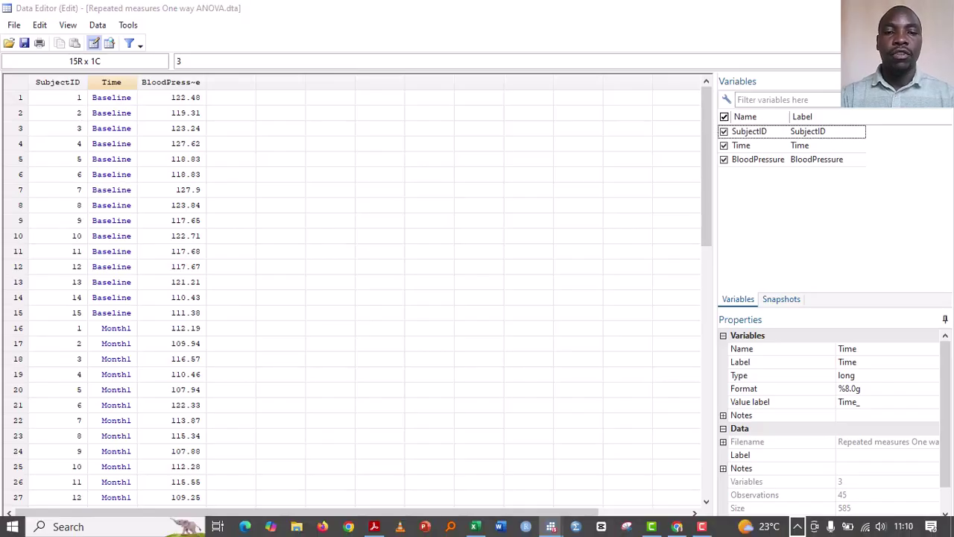
# - Switch to Excel and examine the wide layout of repeated_measures_oneway_wide, covering the SubjectID, Baseline, Month1 and Month3 columns
pyautogui.click(481, 524)
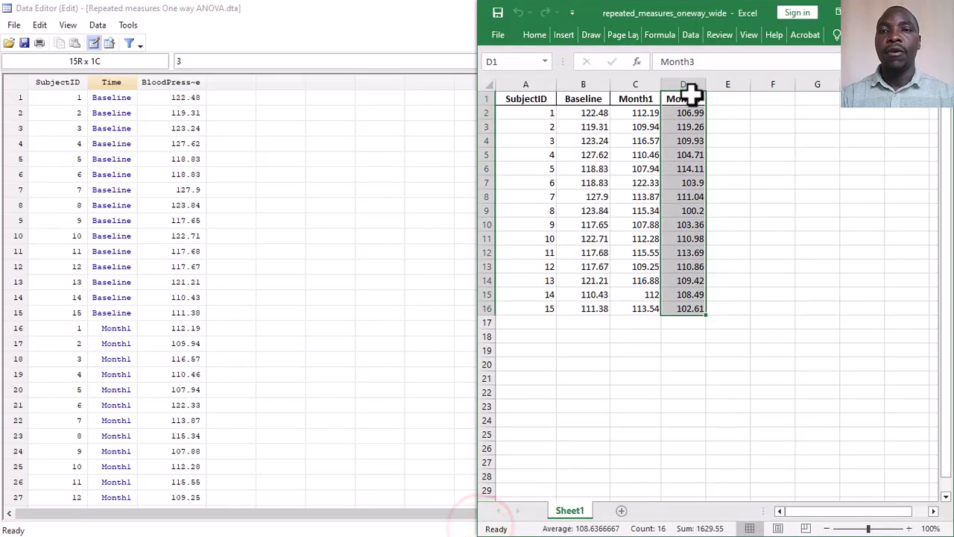
pyautogui.click(751, 120)
pyautogui.hotkey('ctrl', 'Home')
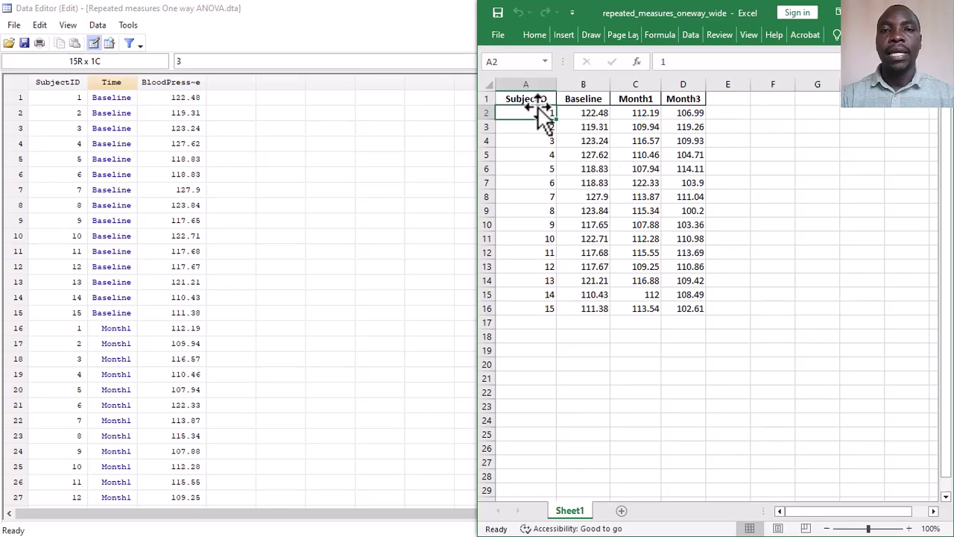
pyautogui.moveTo(535, 112); pyautogui.dragTo(535, 308)
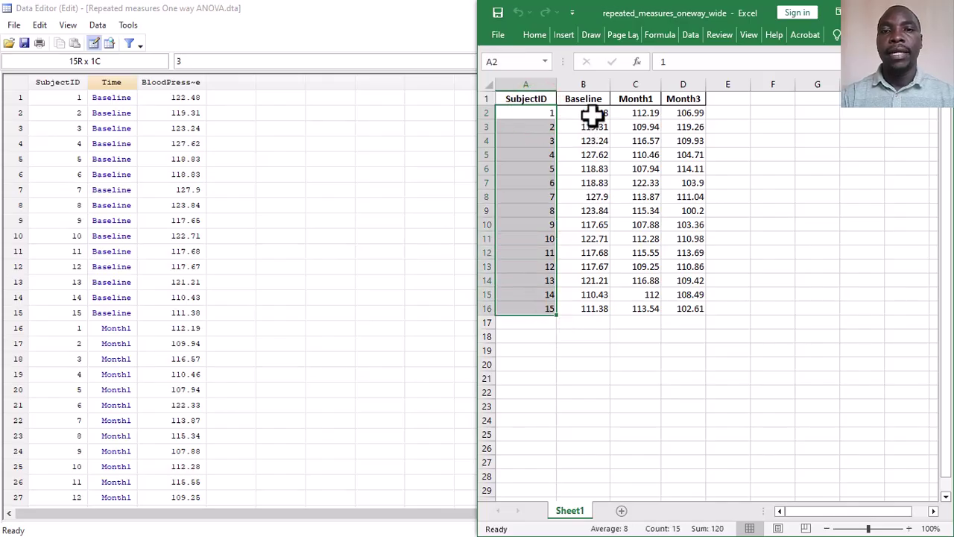
pyautogui.moveTo(594, 113); pyautogui.dragTo(596, 252)
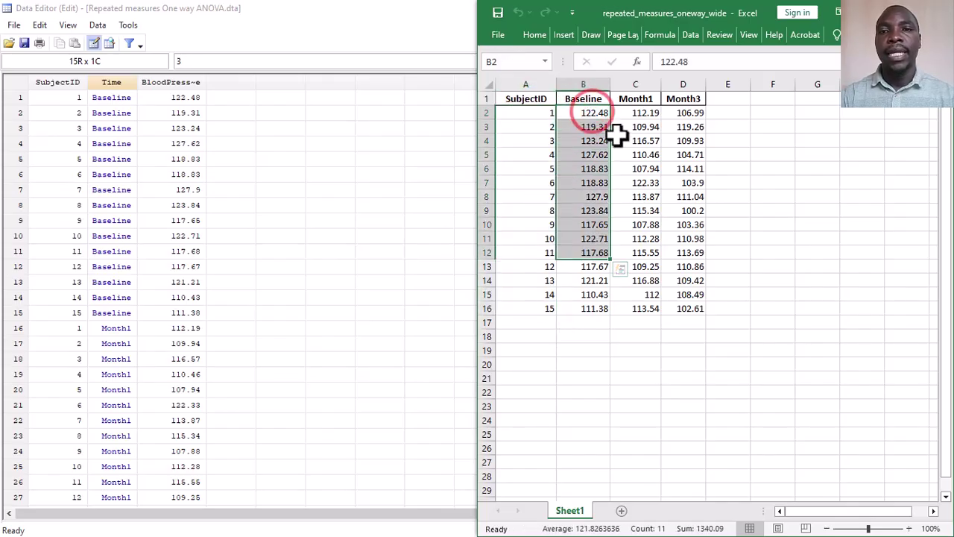
pyautogui.click(635, 85)
pyautogui.click(675, 81)
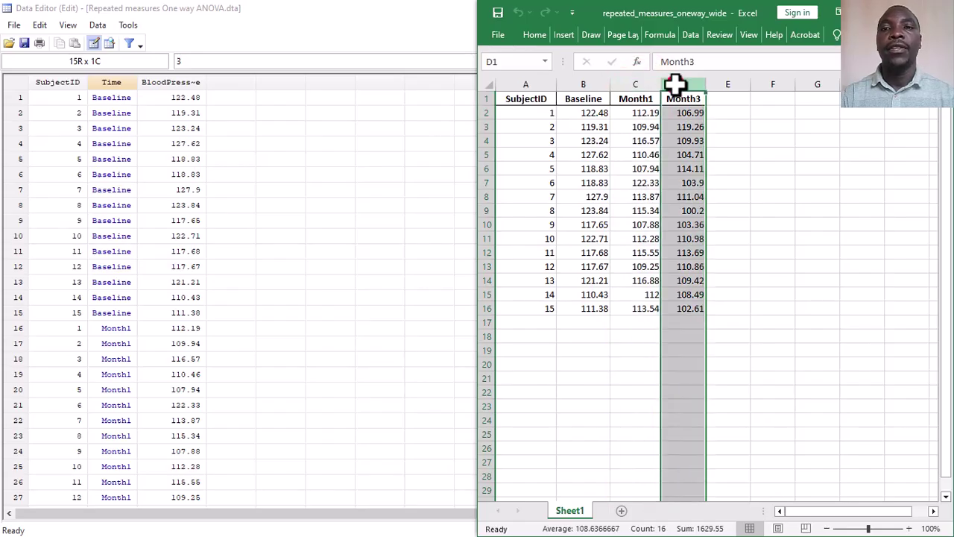
pyautogui.click(583, 154)
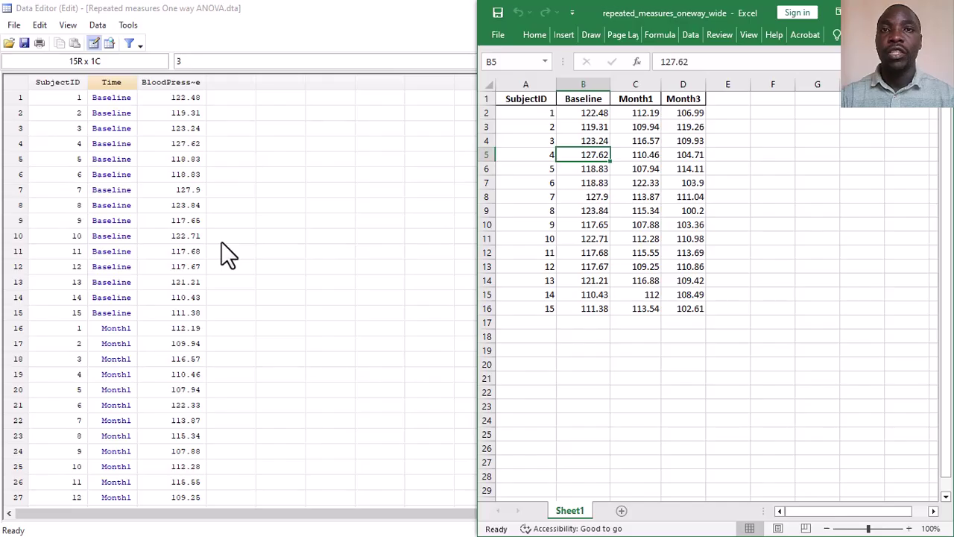
# - Switch back to Stata and open the Analysis of variance and covariance dialog
pyautogui.click(195, 82)
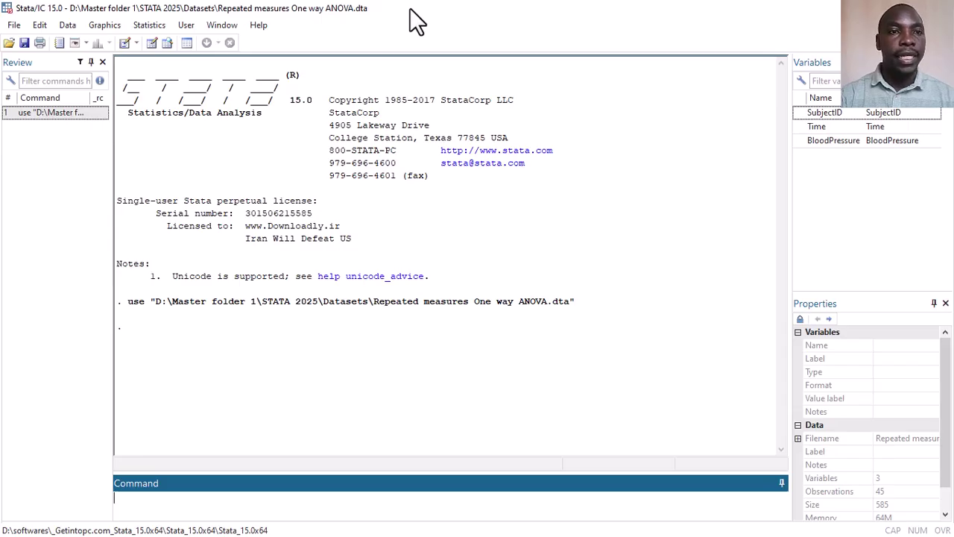
pyautogui.click(149, 24)
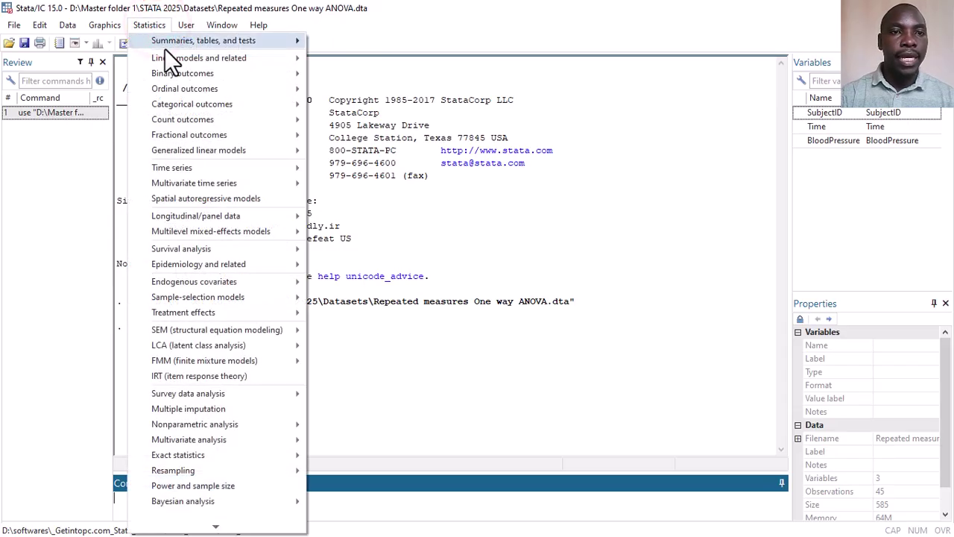
pyautogui.moveTo(195, 58)
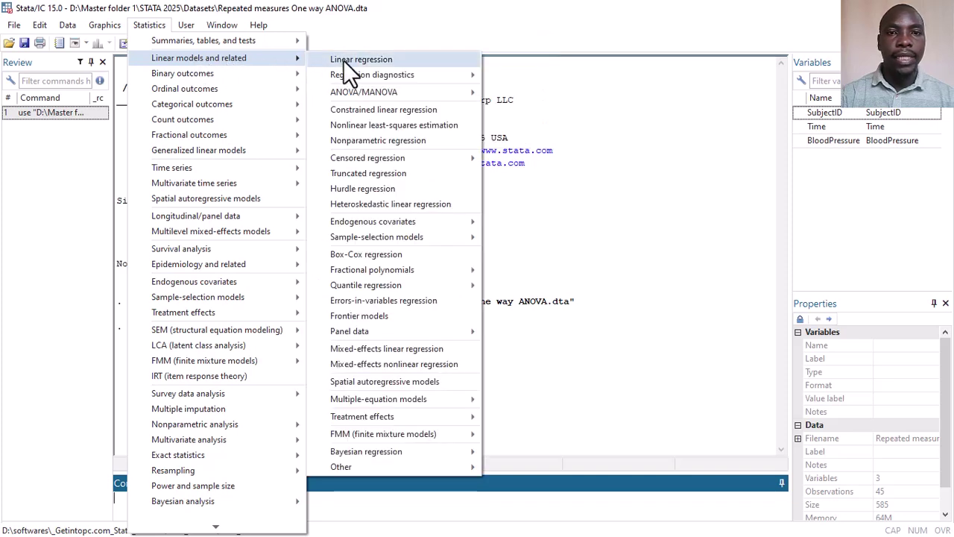
pyautogui.moveTo(388, 88)
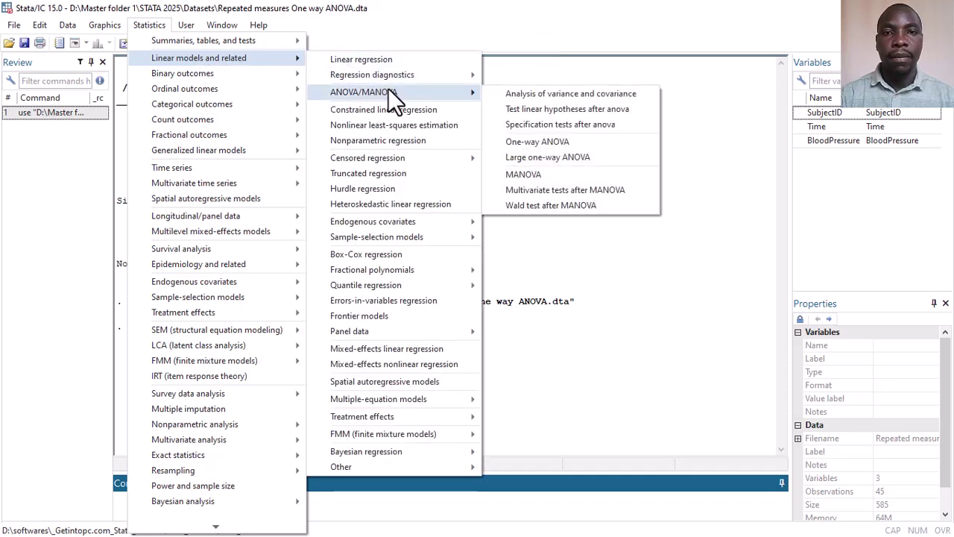
pyautogui.click(544, 108)
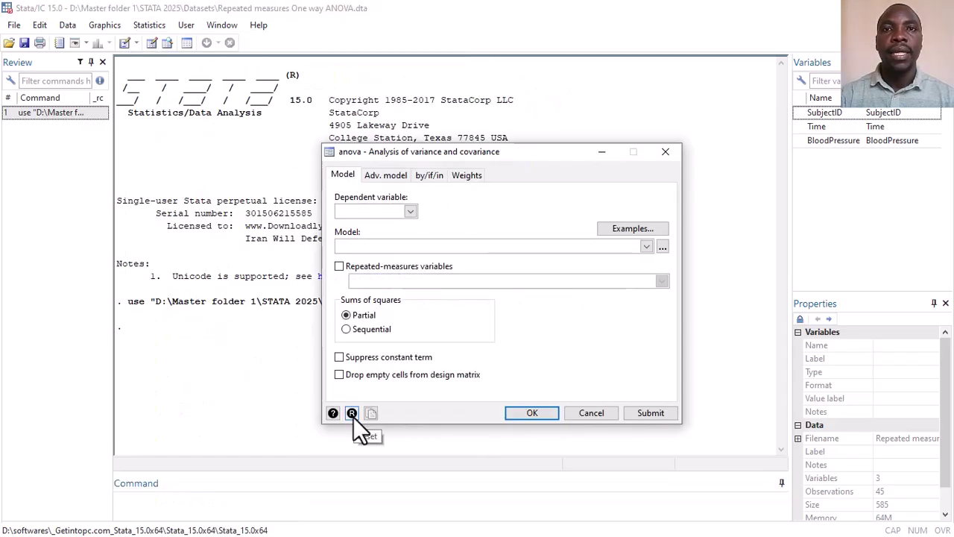
# - Set BloodPressure as the ANOVA's dependent variable and add SubjectID and Time as model terms
pyautogui.click(411, 211)
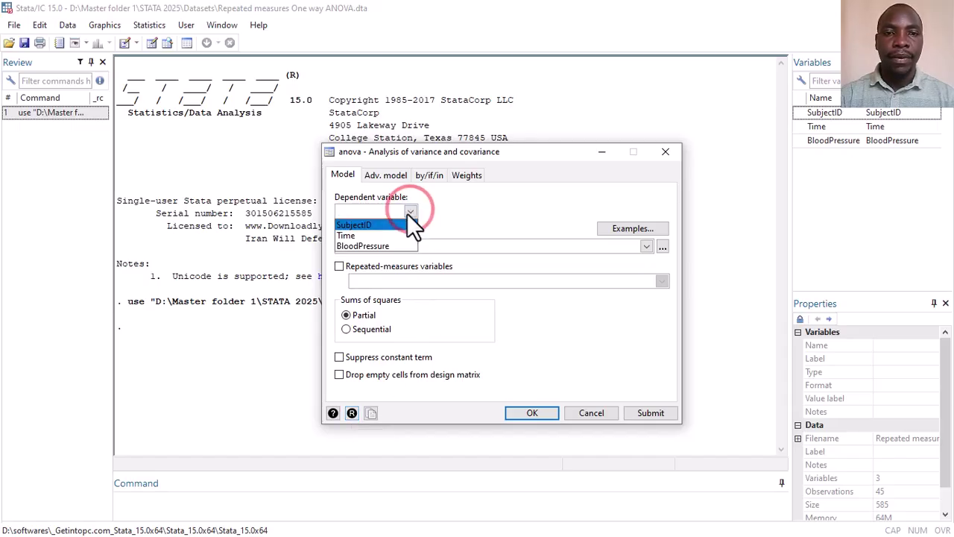
pyautogui.click(389, 244)
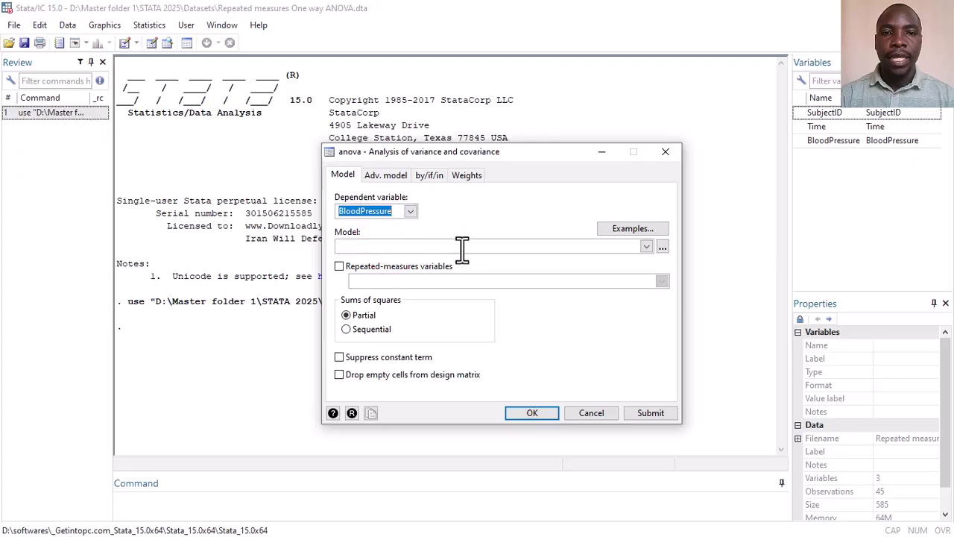
pyautogui.click(650, 247)
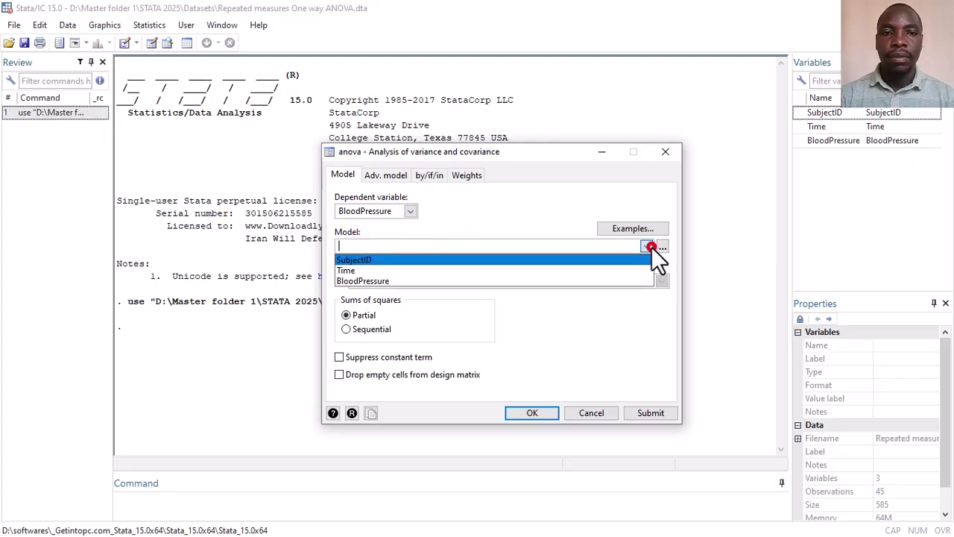
pyautogui.click(615, 259)
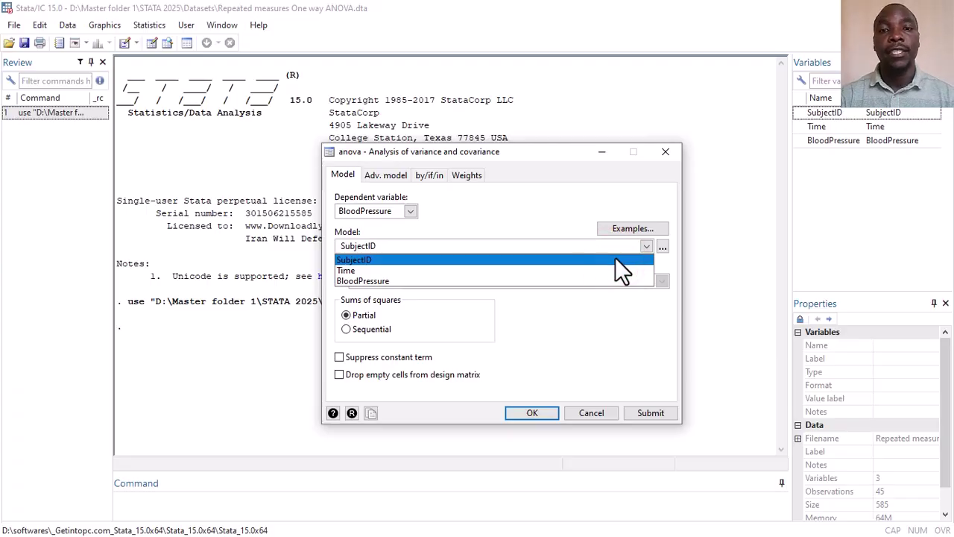
pyautogui.click(571, 272)
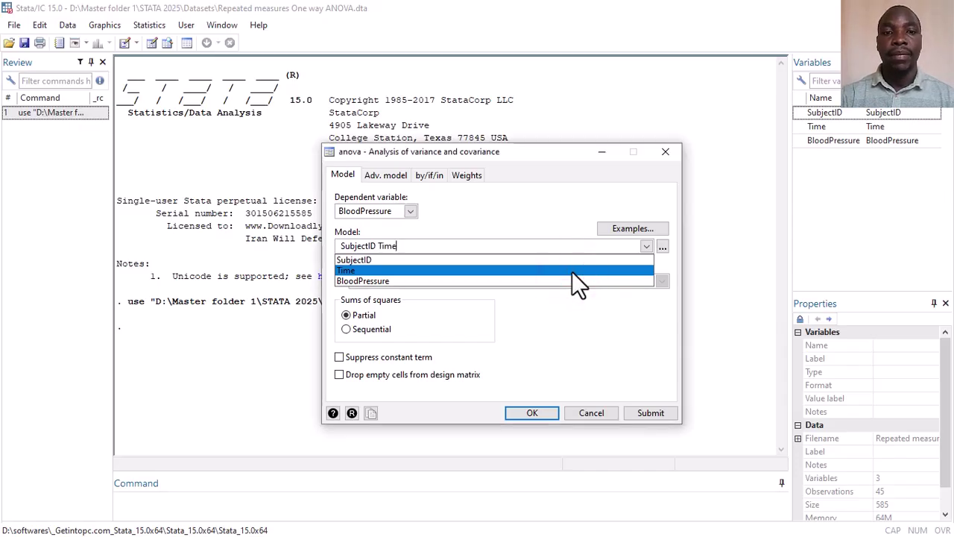
pyautogui.click(541, 211)
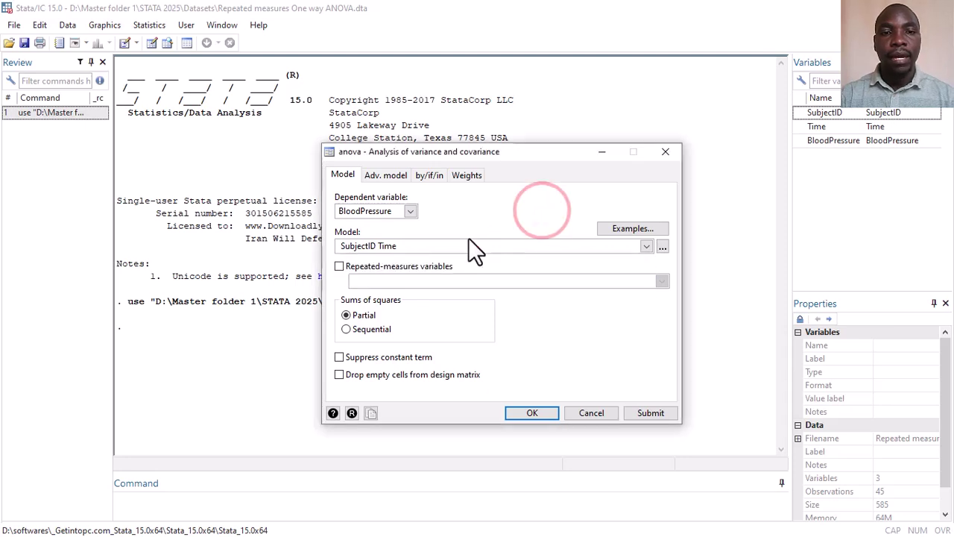
# - Enable repeated-measures variables with Time as the repeated variable and run the ANOVA
pyautogui.click(339, 267)
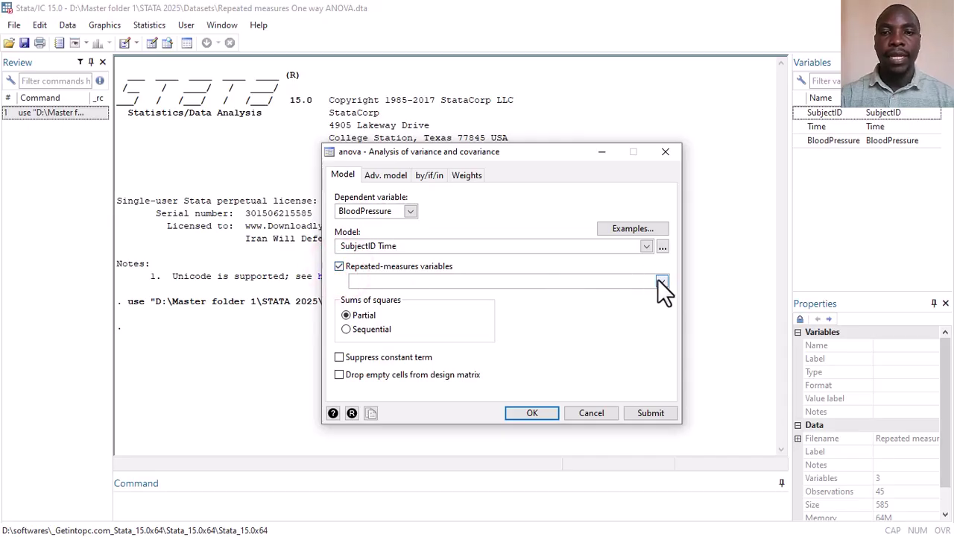
pyautogui.click(661, 281)
pyautogui.click(611, 304)
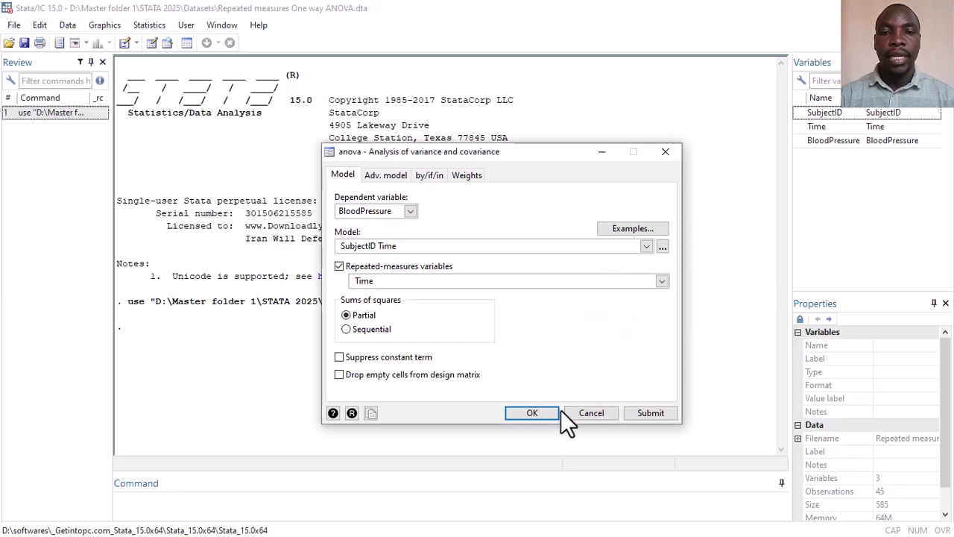
pyautogui.click(532, 412)
# - Examine the ANOVA output: the generated command, the Time row of the table, and the epsilon-corrected significance results
pyautogui.click(611, 138)
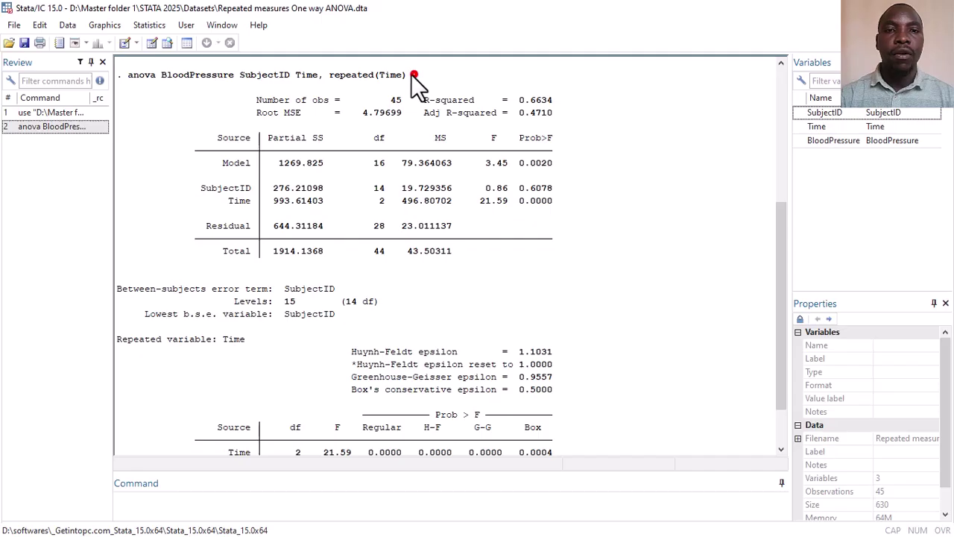
pyautogui.moveTo(411, 74); pyautogui.dragTo(195, 74)
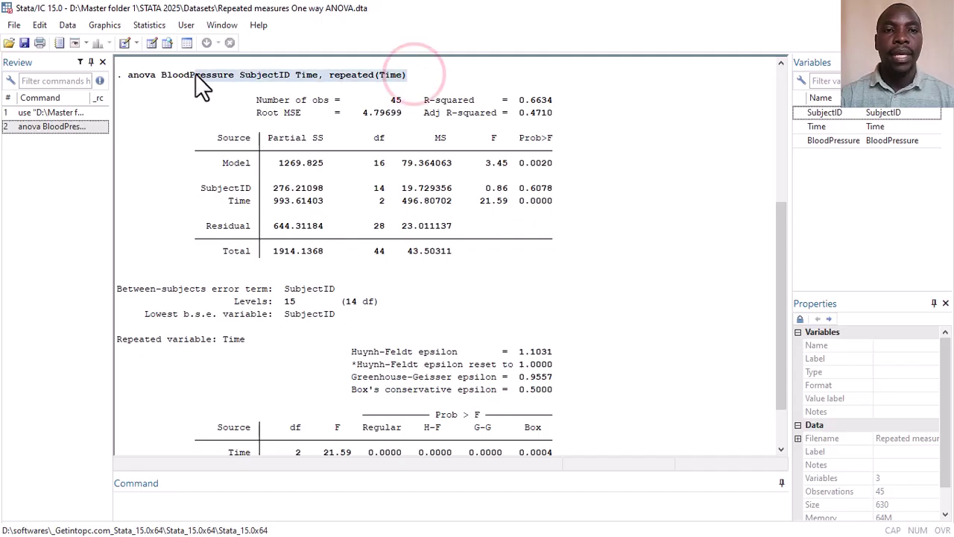
pyautogui.click(330, 119)
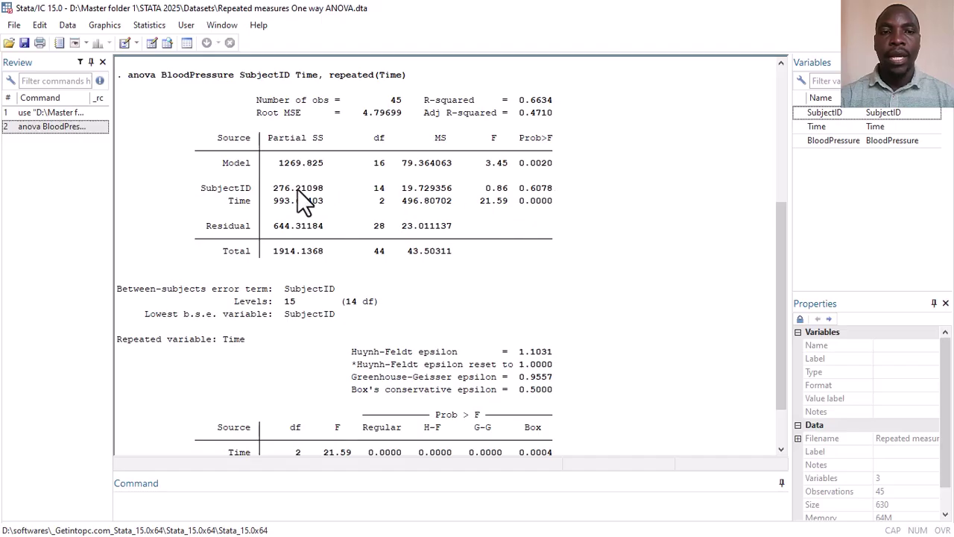
pyautogui.moveTo(272, 199); pyautogui.dragTo(475, 198)
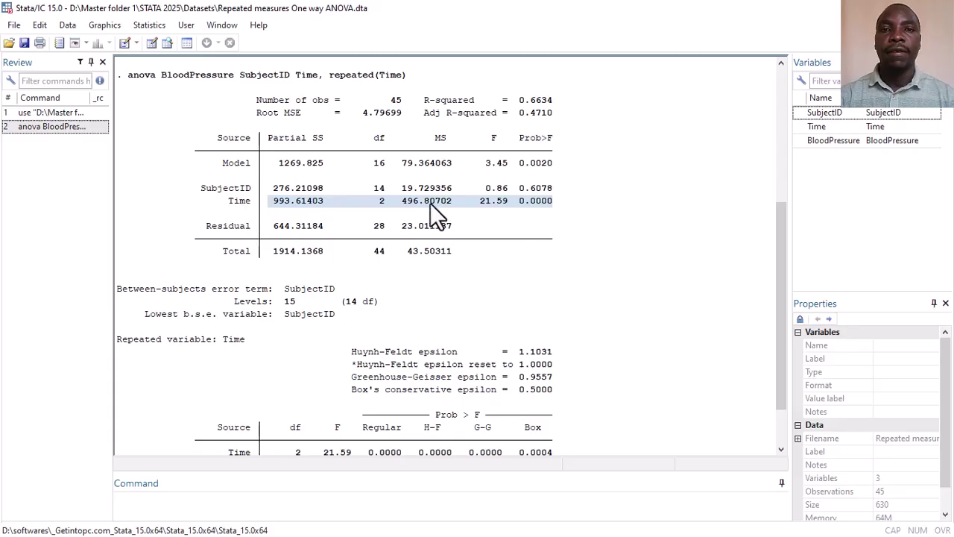
pyautogui.click(586, 158)
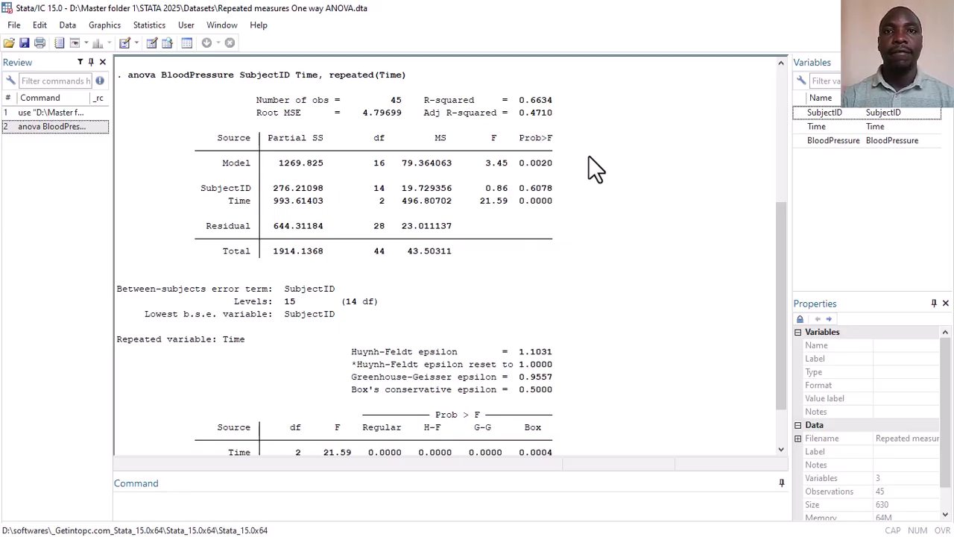
pyautogui.scroll(-2, 594, 169)
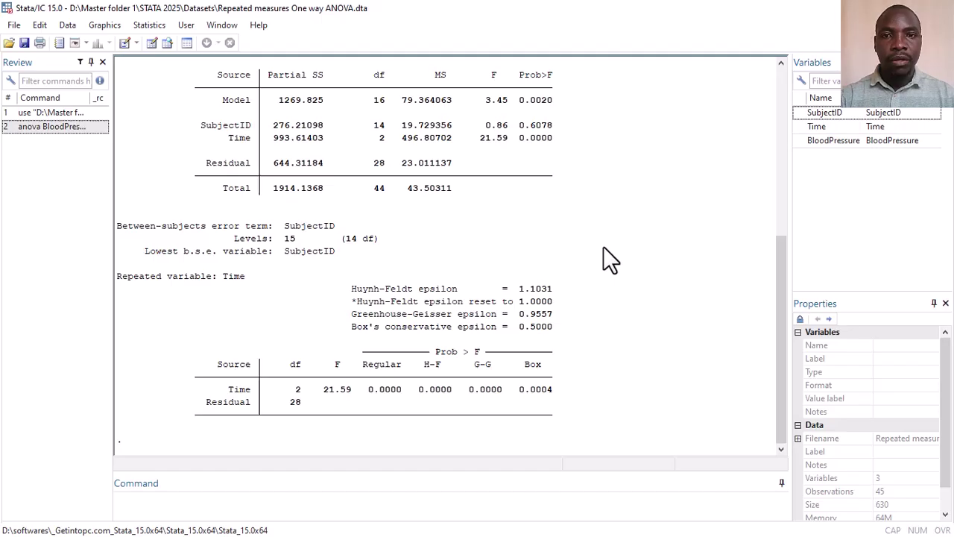
pyautogui.scroll(2, 604, 248)
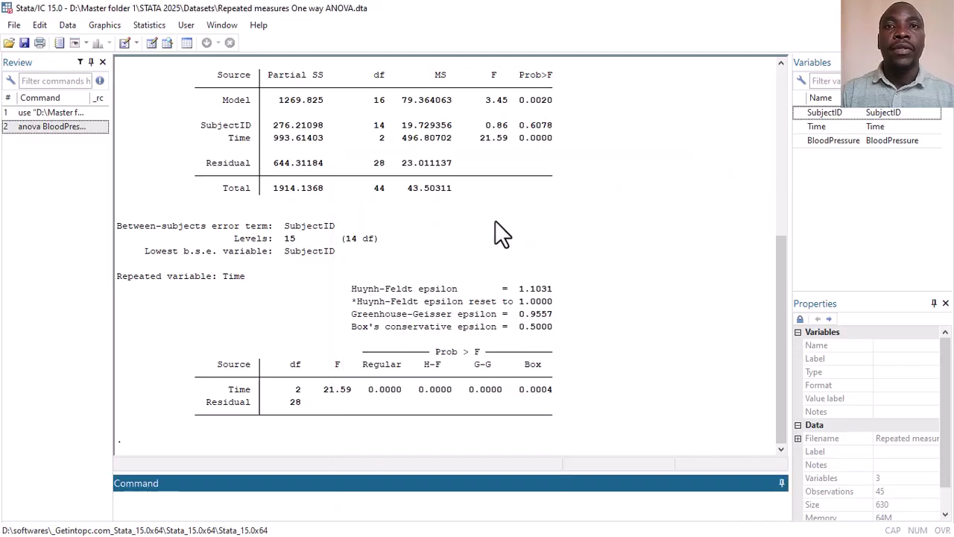
# - Open the postestimation selector and launch Pairwise comparisons from the tests, contrasts and comparisons of parameter estimates
pyautogui.click(149, 25)
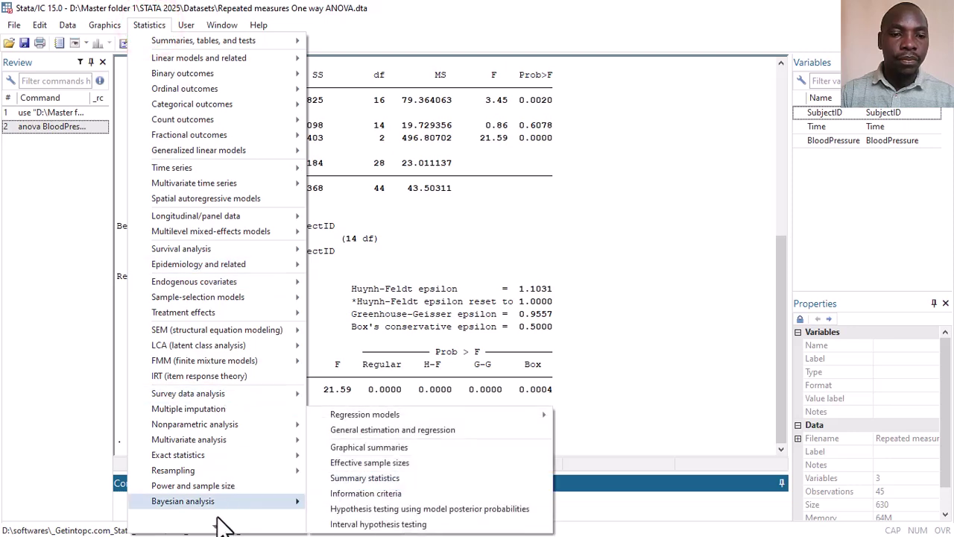
pyautogui.moveTo(220, 524)
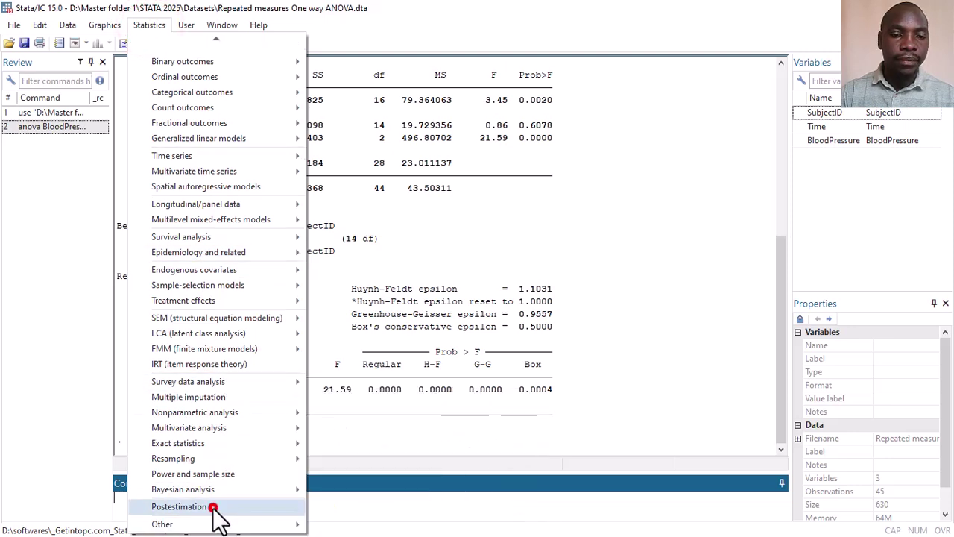
pyautogui.click(214, 506)
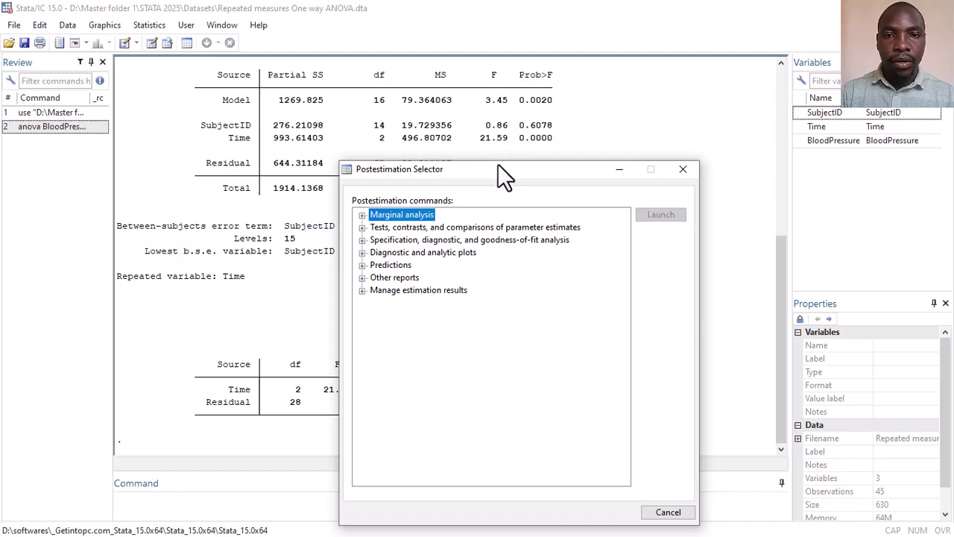
pyautogui.moveTo(498, 164); pyautogui.dragTo(476, 95)
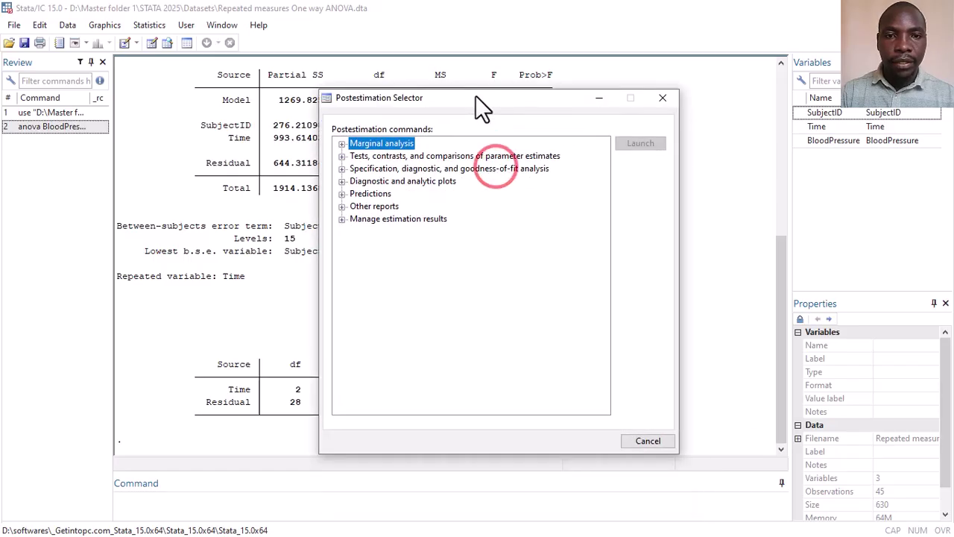
pyautogui.click(342, 156)
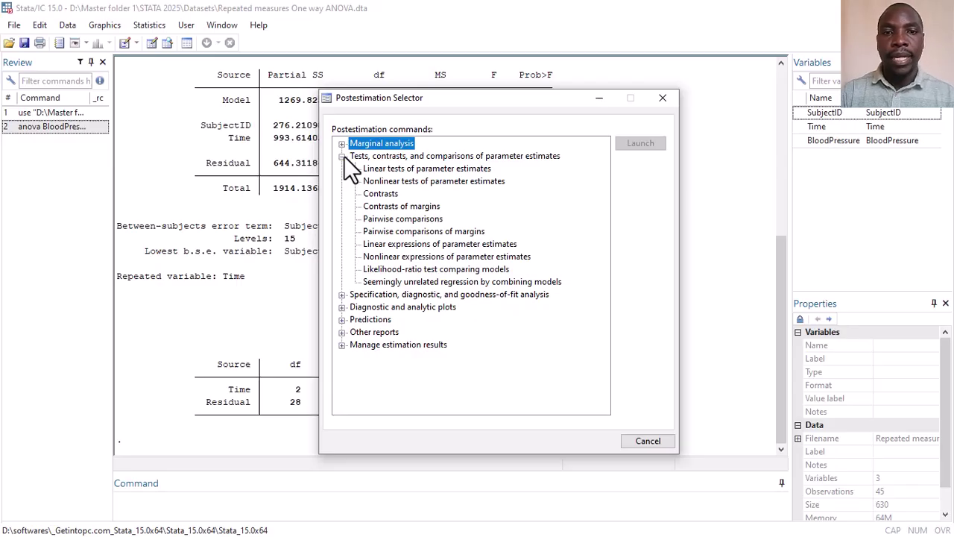
pyautogui.doubleClick(383, 219)
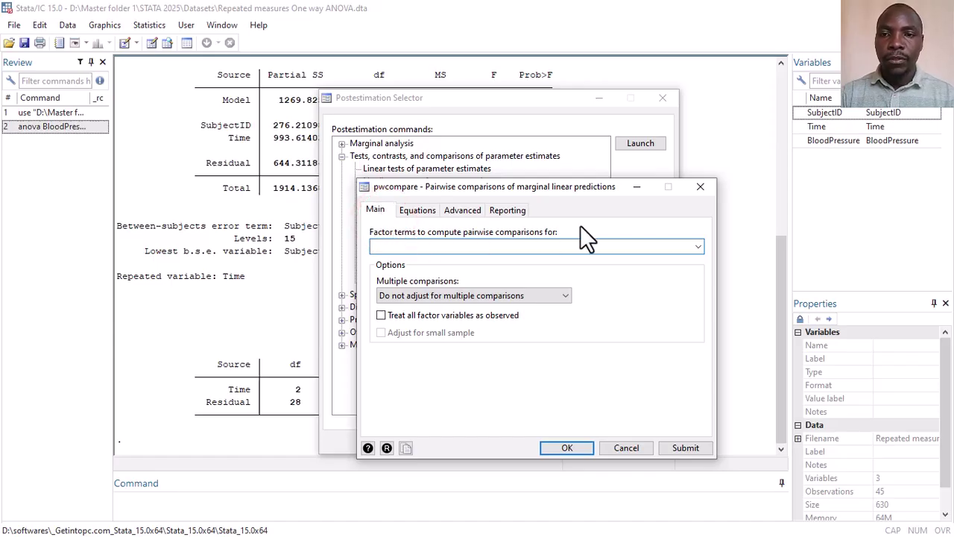
# - Run pairwise comparisons for the factor term Time, adjusting for multiple comparisons with Bonferroni's method
pyautogui.click(697, 246)
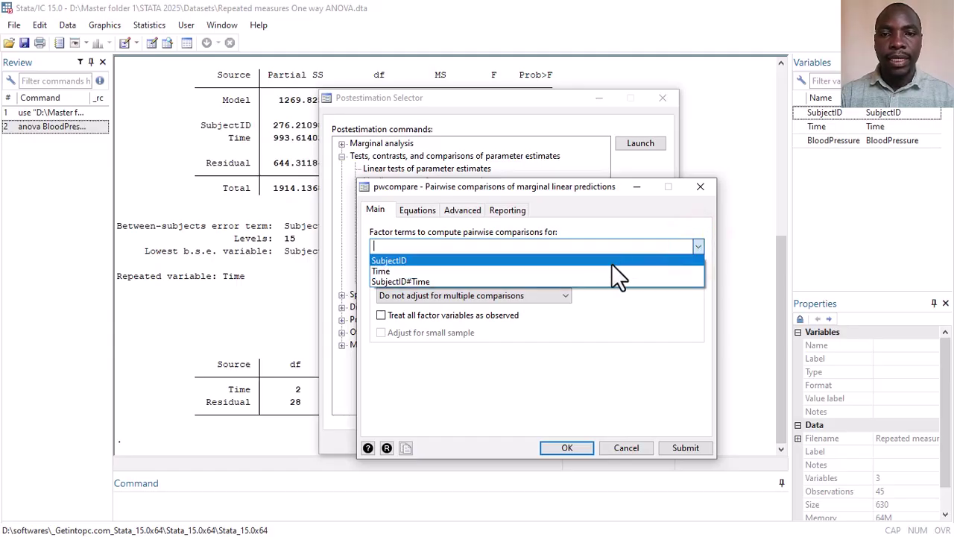
pyautogui.click(602, 267)
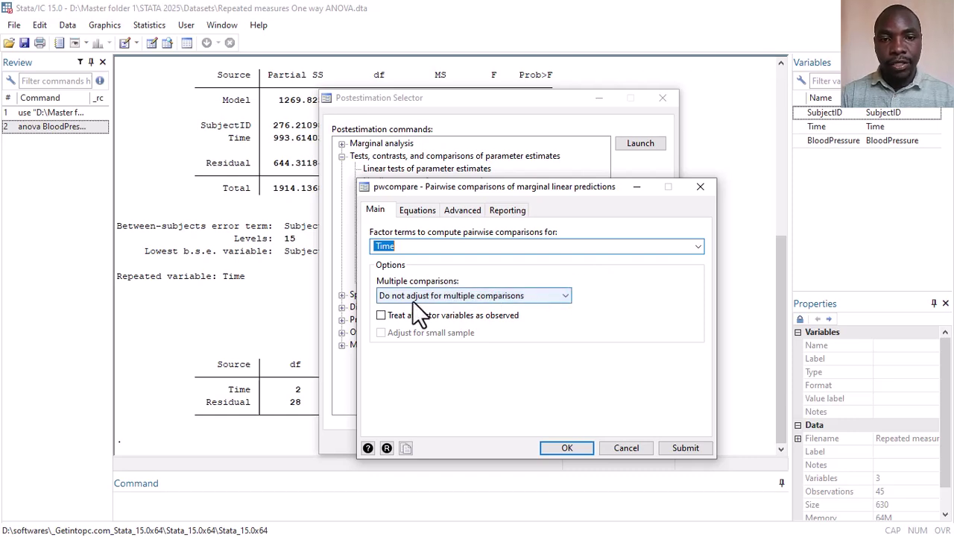
pyautogui.click(565, 295)
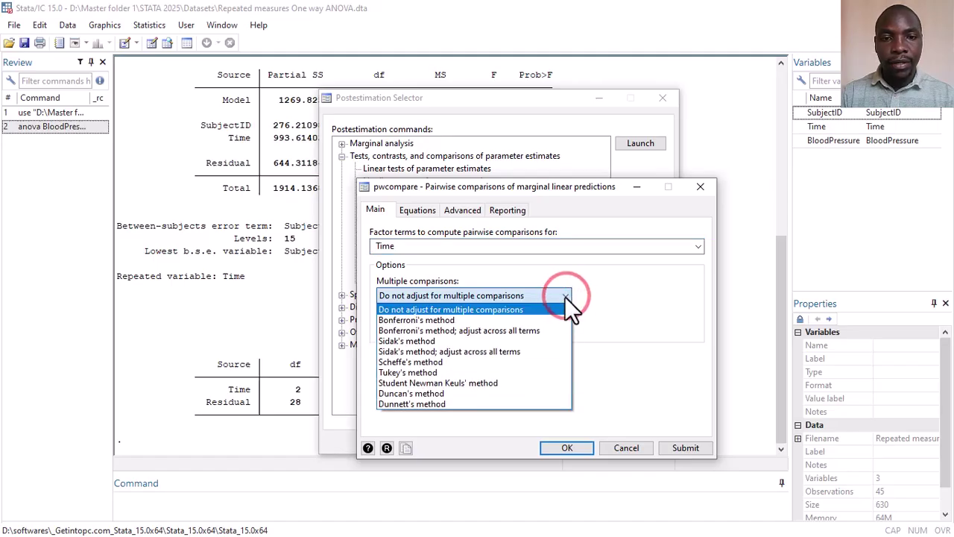
pyautogui.click(502, 319)
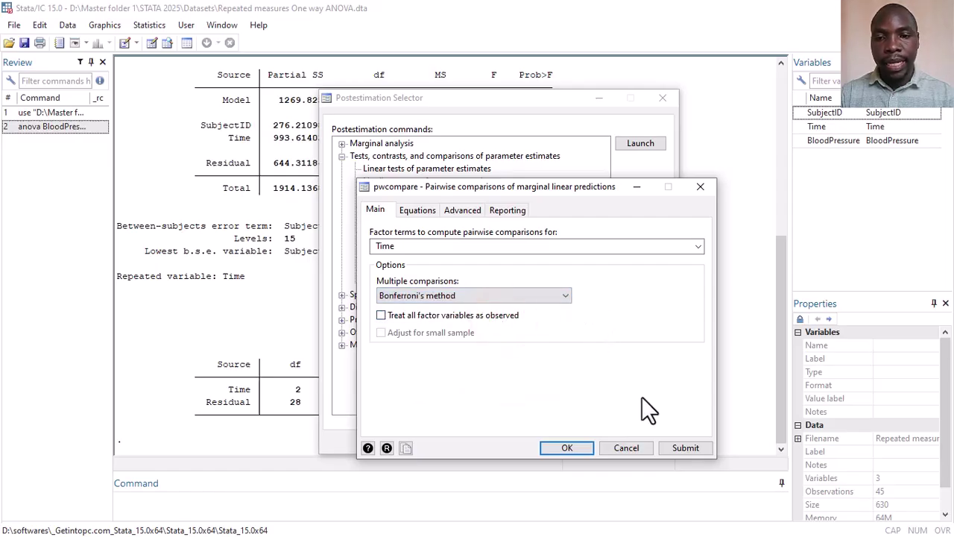
pyautogui.click(568, 449)
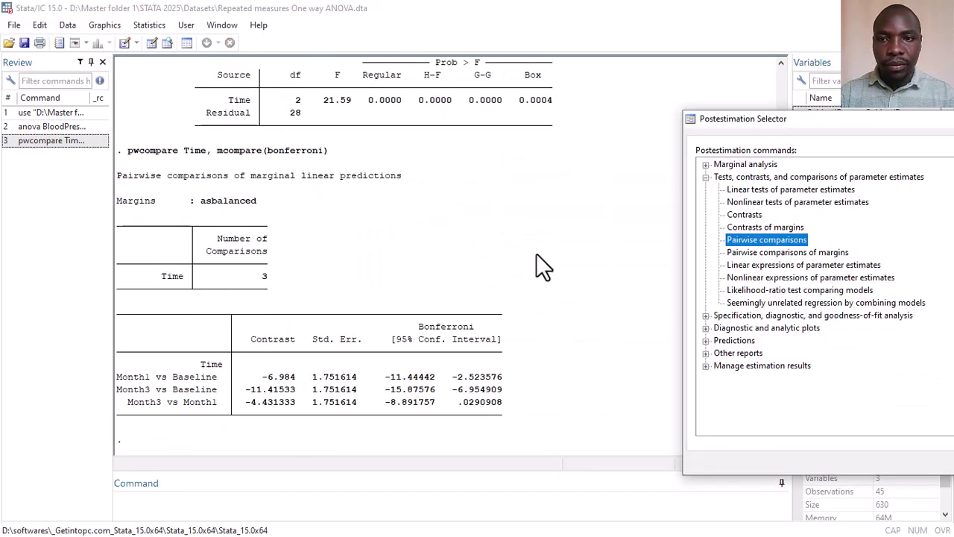
# - Rerun the Bonferroni pairwise comparisons of Time with an additional effects table showing confidence intervals and p-values
pyautogui.moveTo(832, 117); pyautogui.dragTo(661, 95)
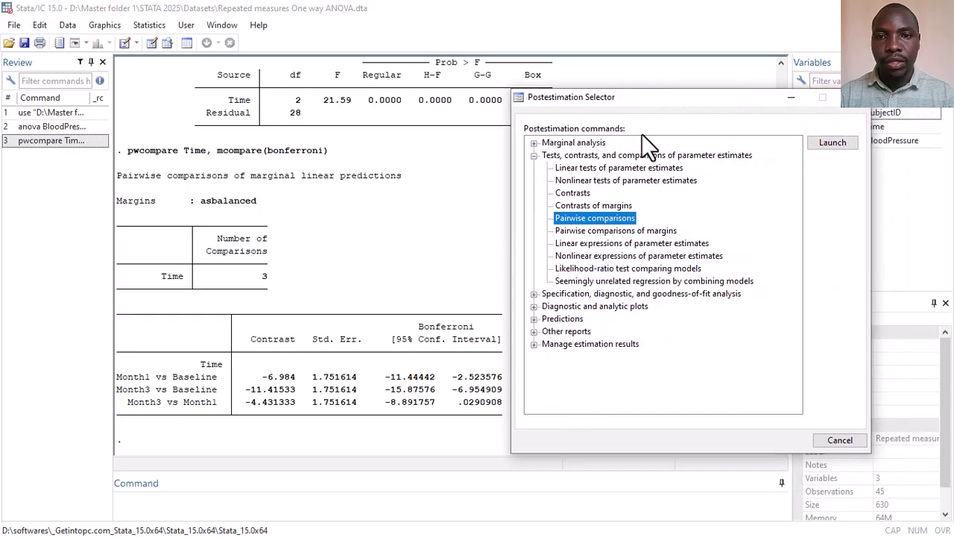
pyautogui.doubleClick(589, 217)
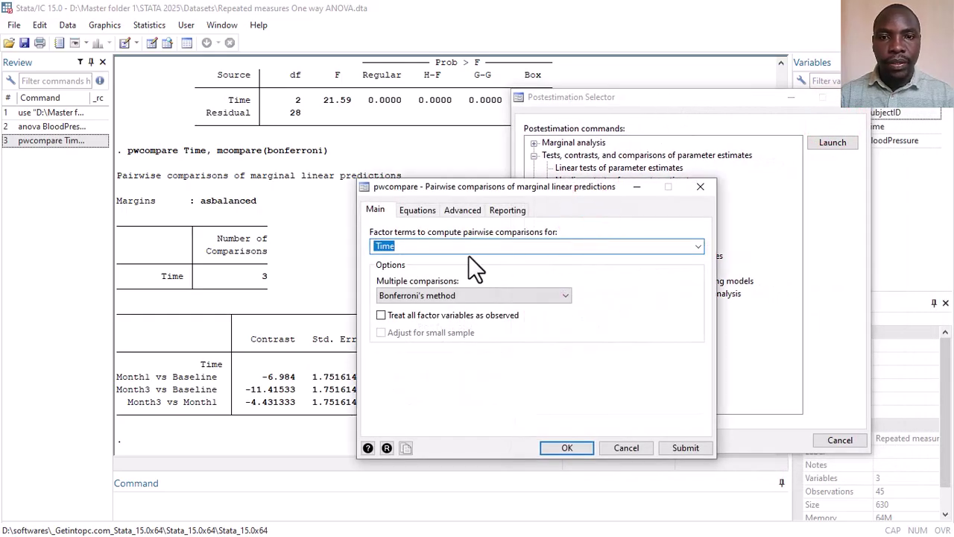
pyautogui.click(507, 210)
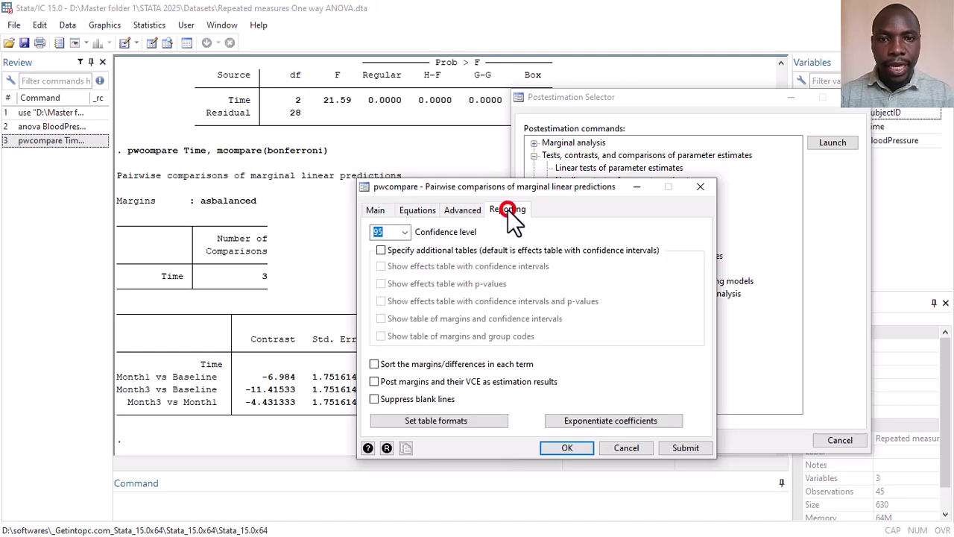
pyautogui.click(382, 251)
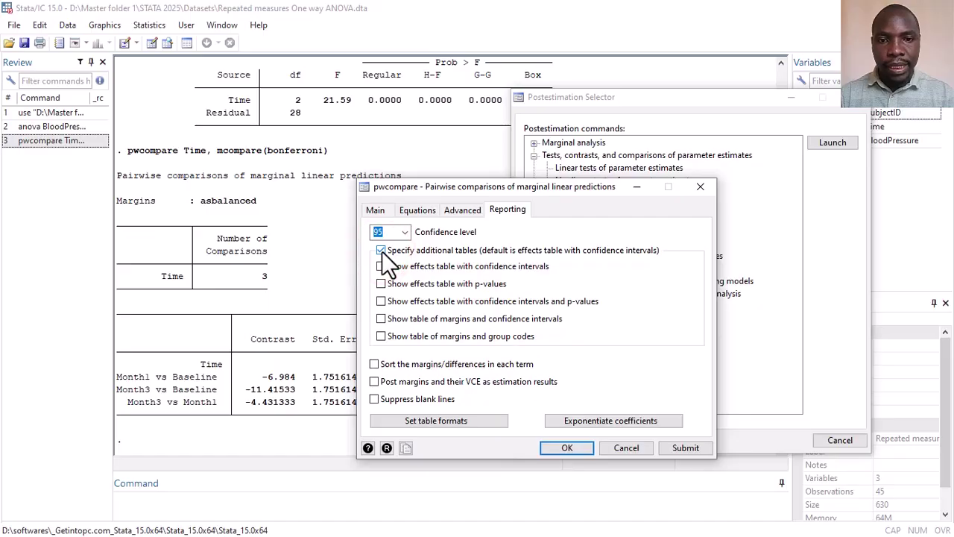
pyautogui.click(380, 301)
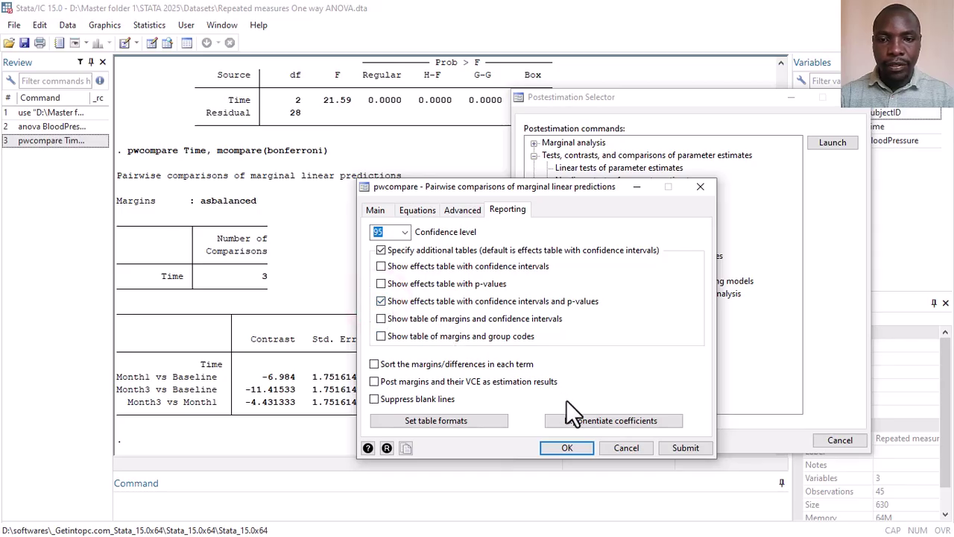
pyautogui.click(675, 446)
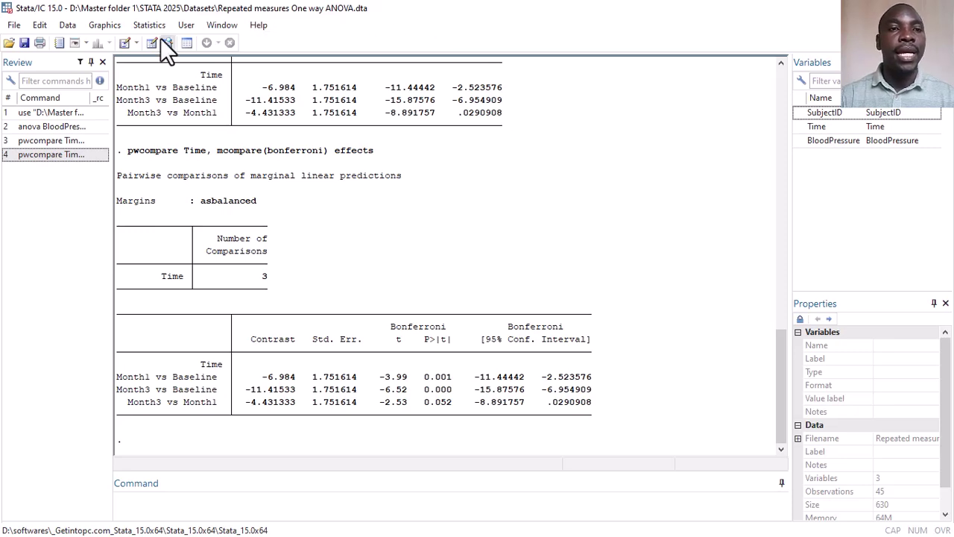
# - Open the Estimate means dialog from the summary and descriptive statistics and choose BloodPressure as the variable
pyautogui.click(146, 25)
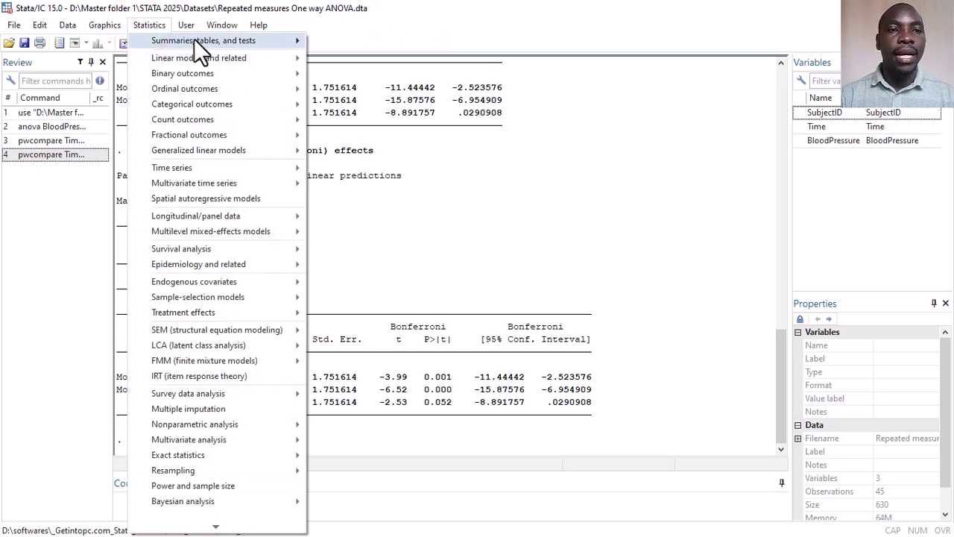
pyautogui.moveTo(196, 40)
pyautogui.moveTo(351, 42)
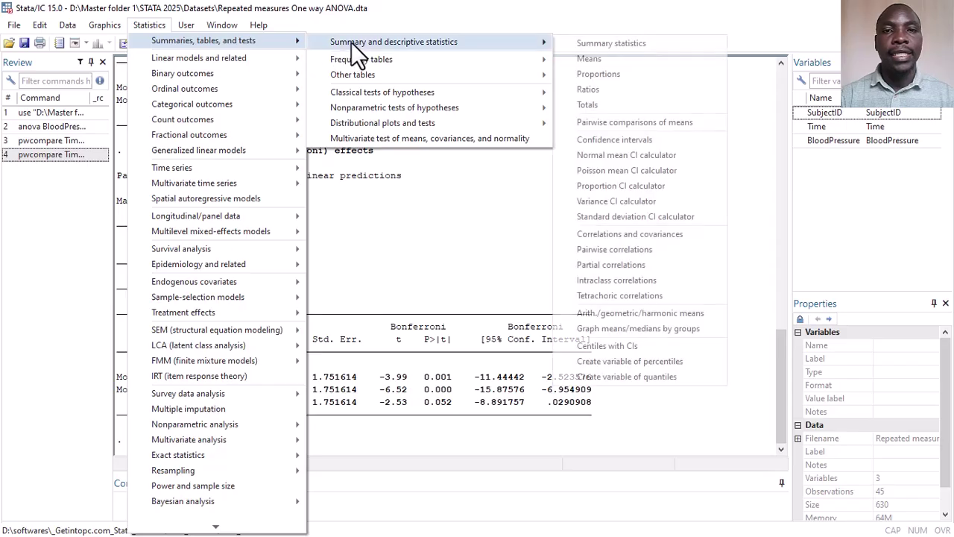
pyautogui.click(588, 58)
pyautogui.moveTo(827, 122); pyautogui.dragTo(576, 112)
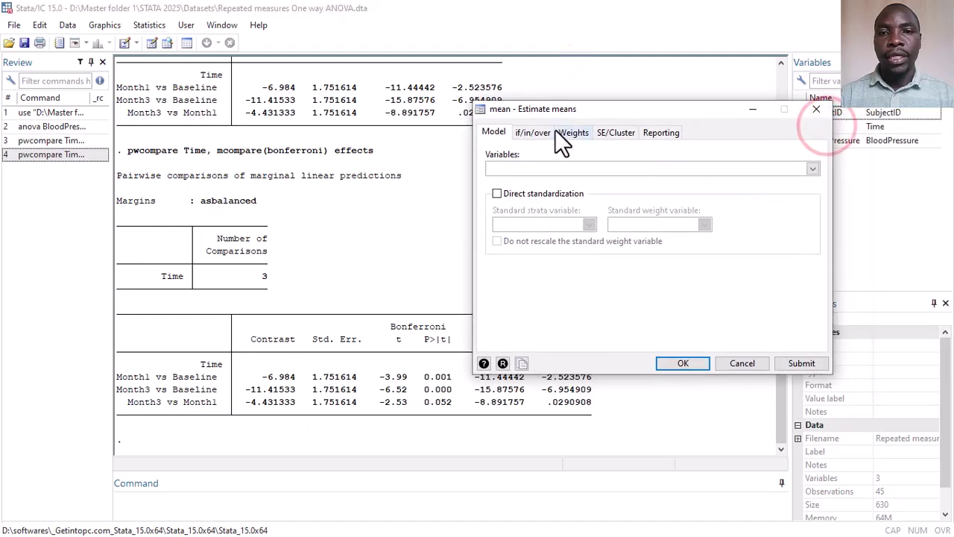
pyautogui.click(813, 169)
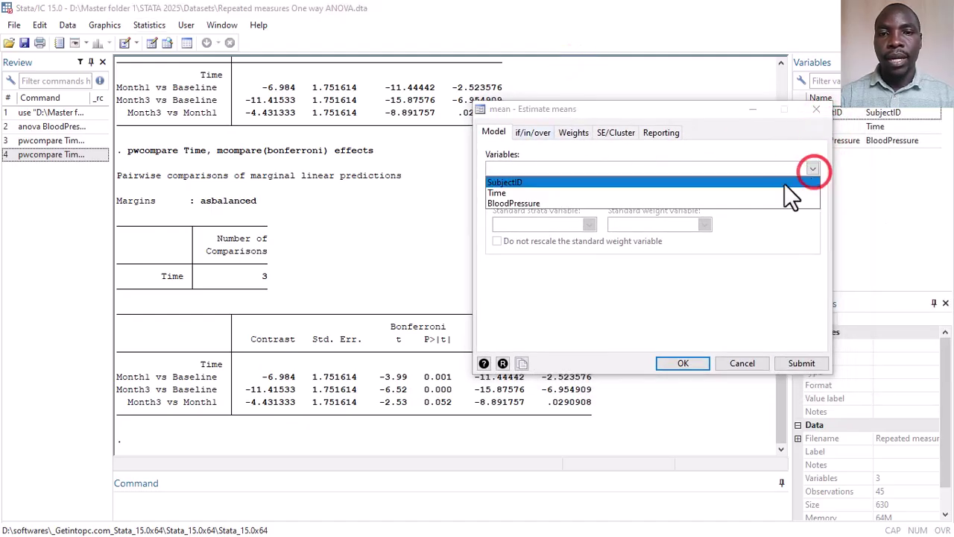
pyautogui.click(713, 201)
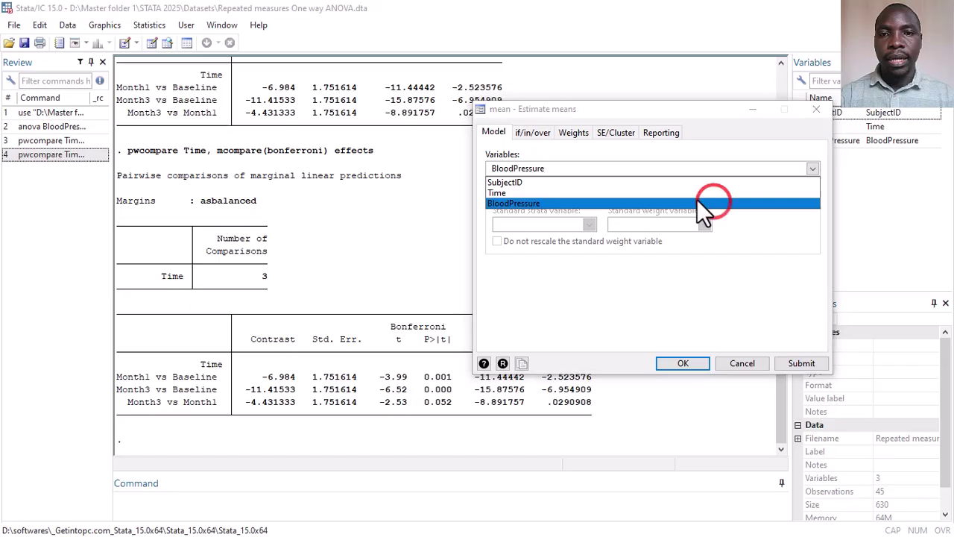
# - Group the mean estimation over subpopulations by Time and run it
pyautogui.click(538, 133)
pyautogui.click(535, 133)
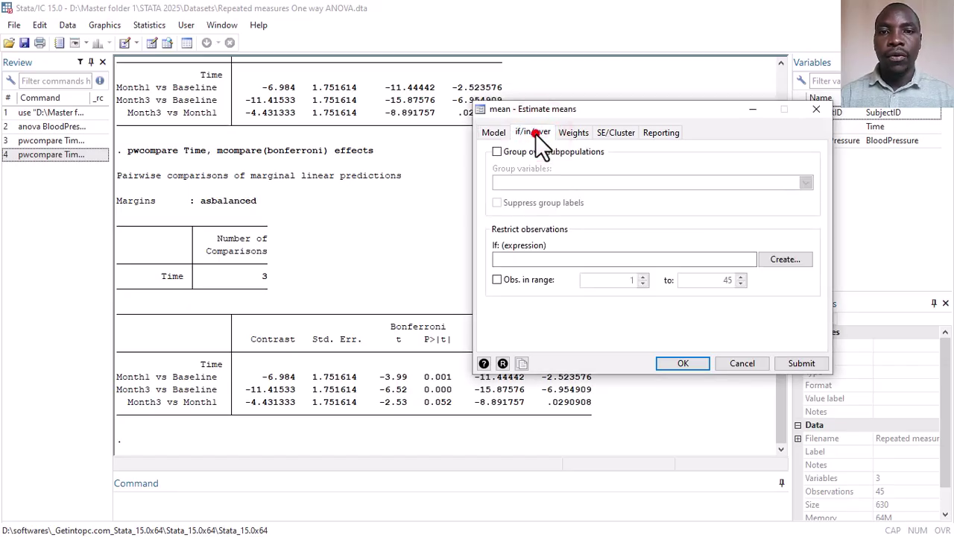
pyautogui.click(498, 151)
pyautogui.click(805, 182)
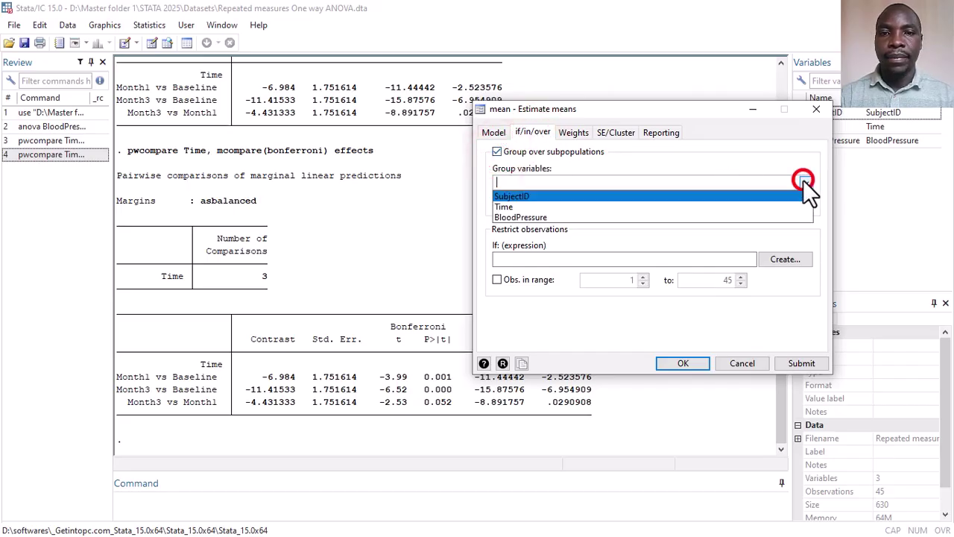
pyautogui.click(709, 205)
pyautogui.click(736, 111)
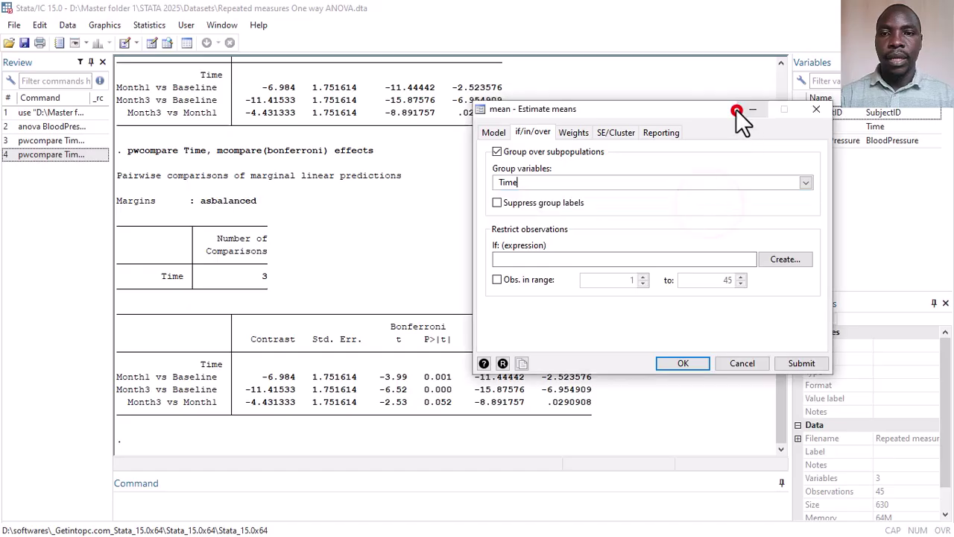
pyautogui.click(680, 365)
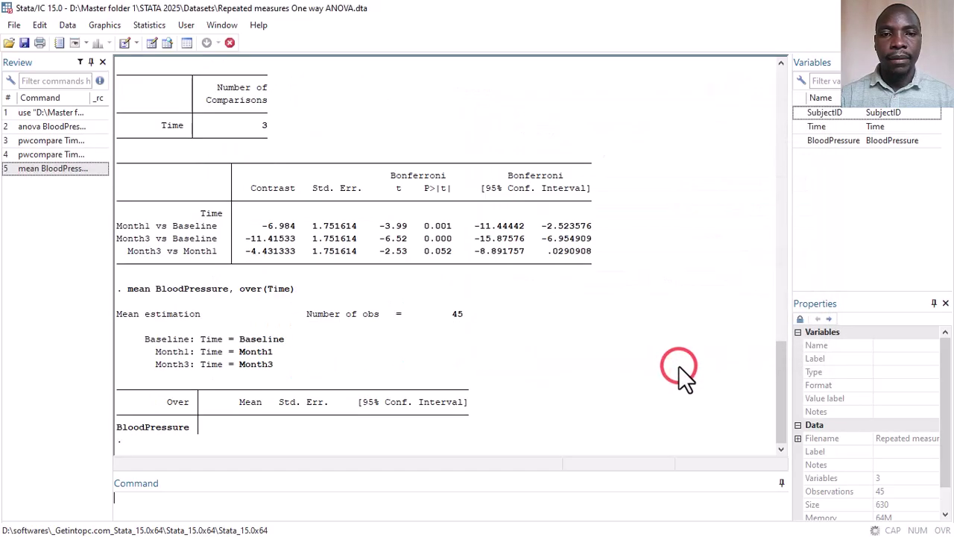